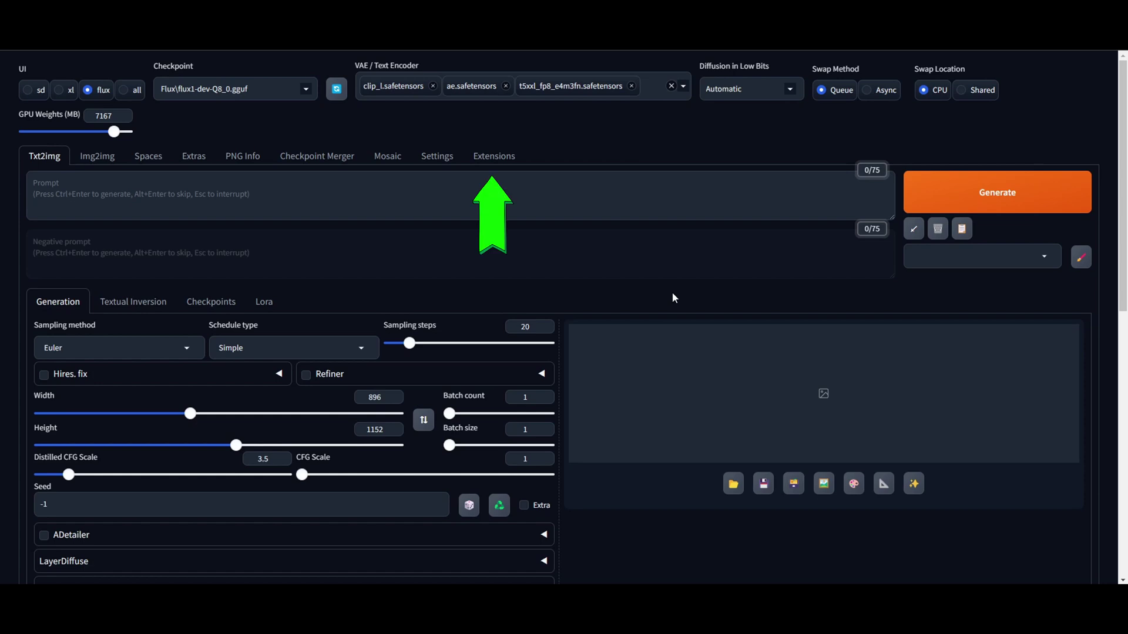
- Search the available extensions for "detail daemon" and look through the list of installed extensions
left_click(504, 162)
left_click(118, 184)
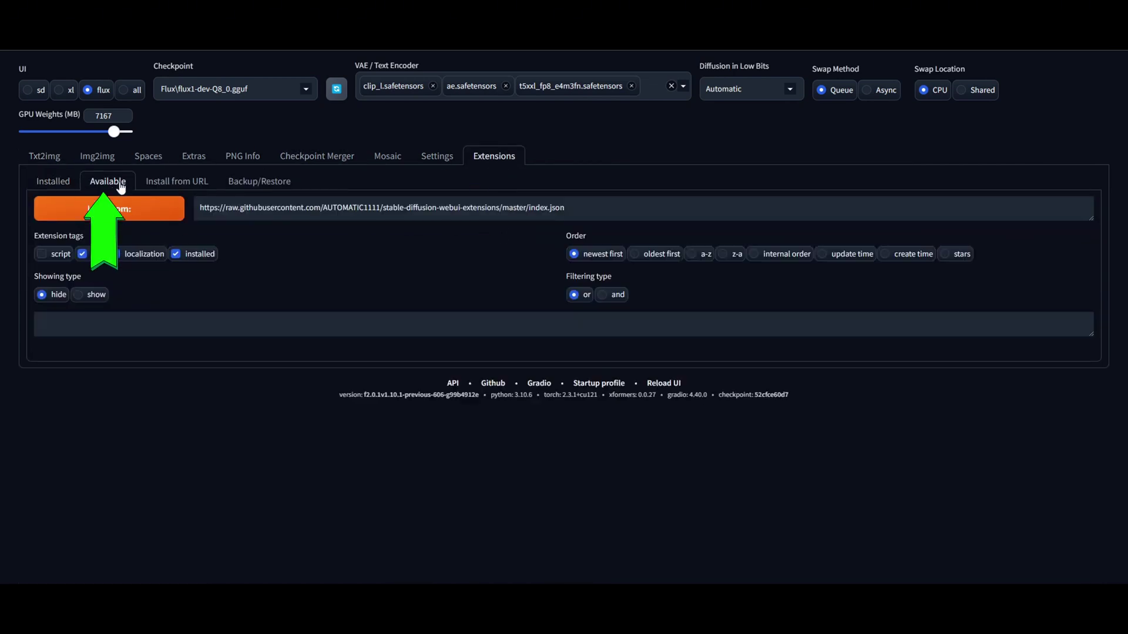
left_click(107, 219)
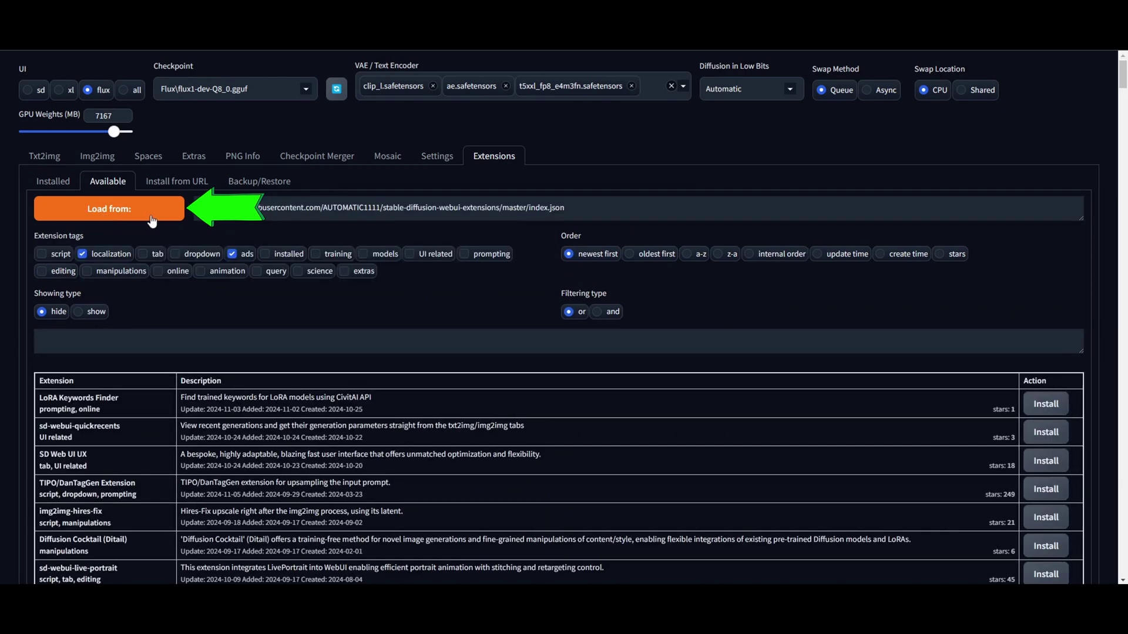
left_click(182, 335)
type("d")
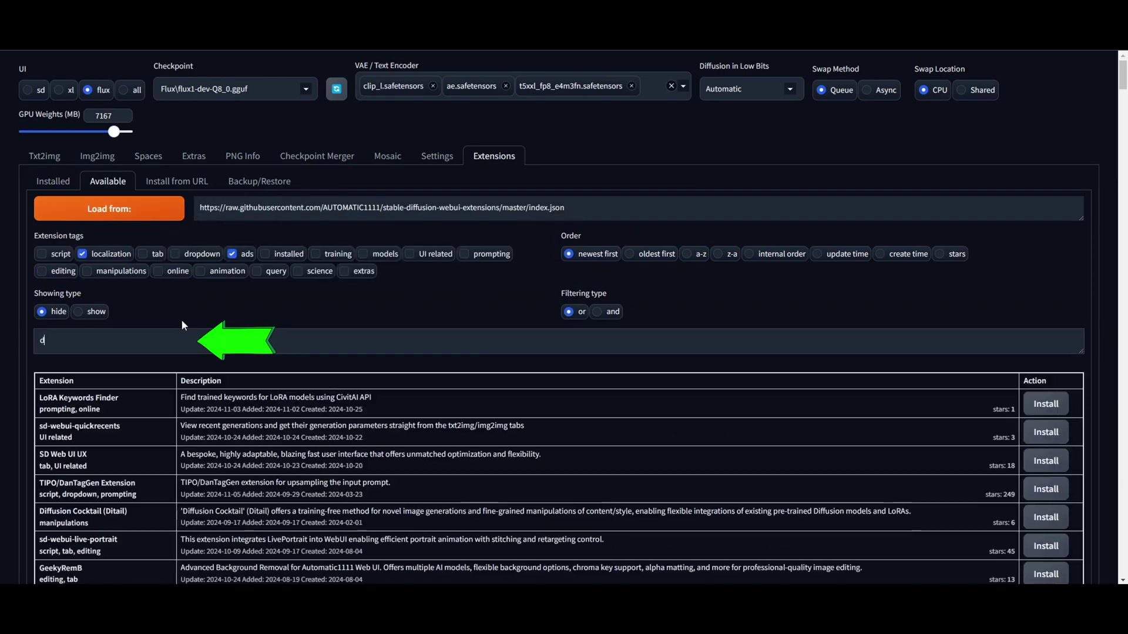
type("etail daemon")
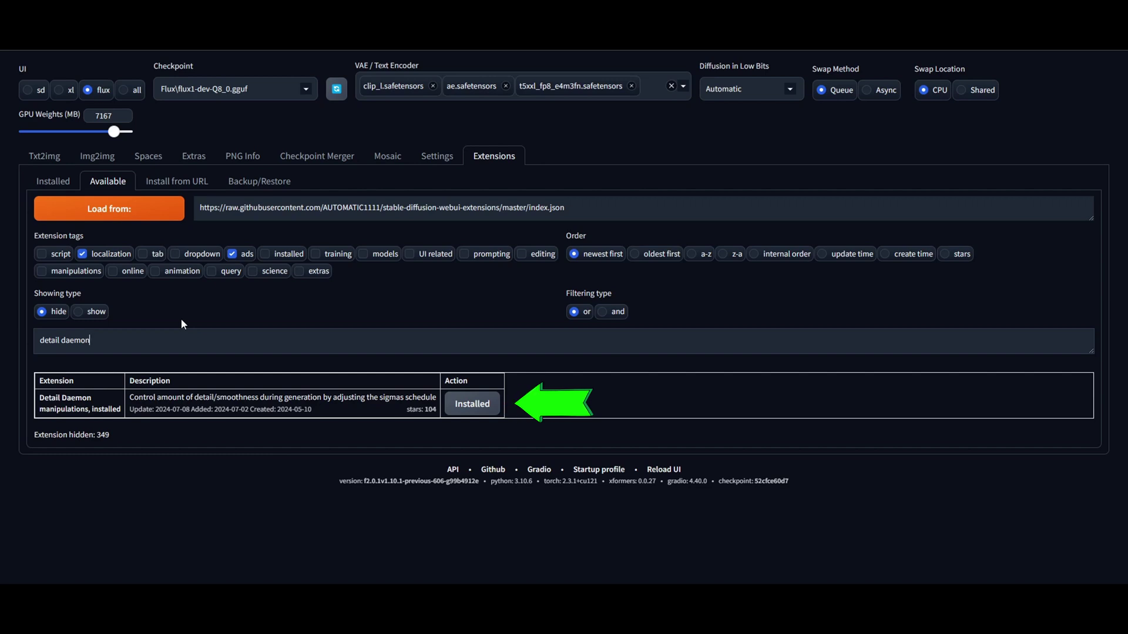
left_click(58, 186)
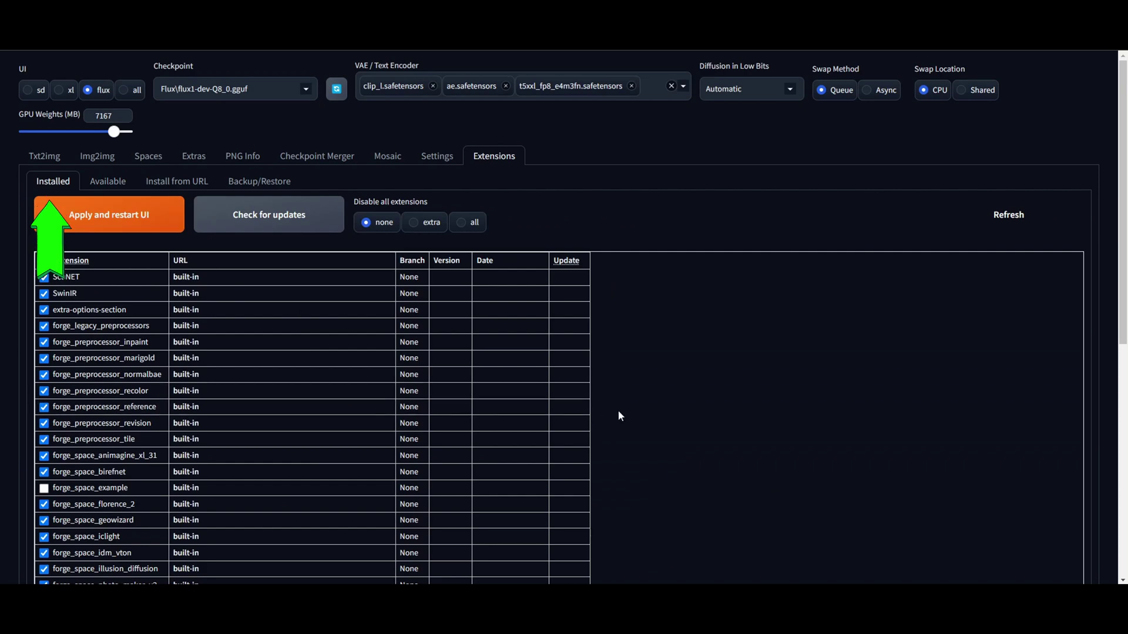
scroll(618, 416, "down", 7)
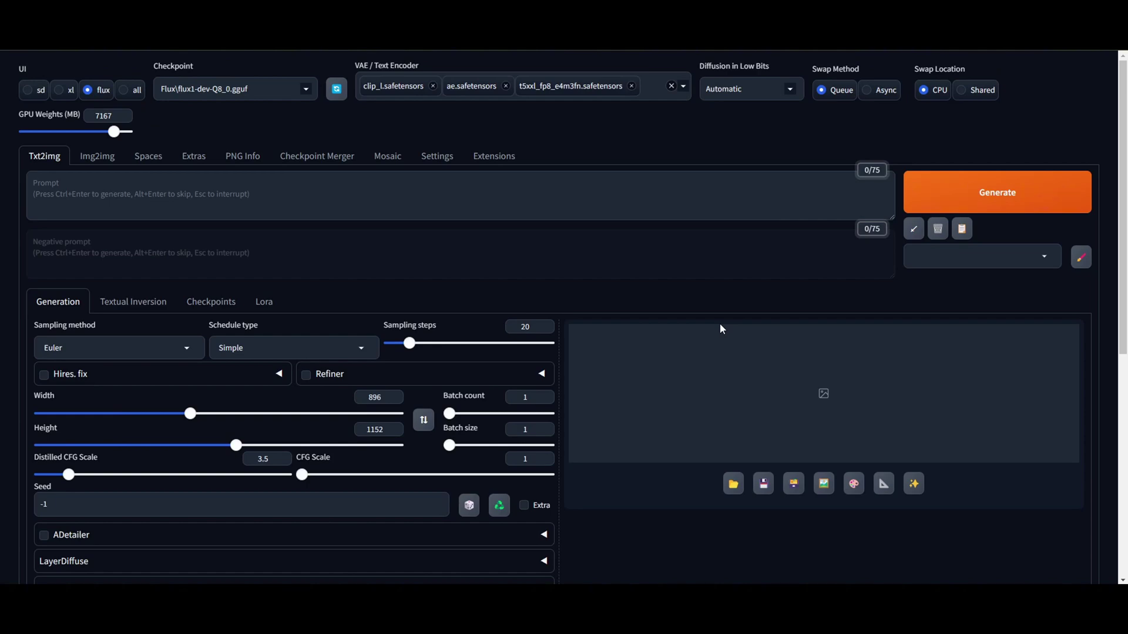
- Enable Detail Daemon and set Detail Amount to 0.7, Start to 0.04, End to 0.95 and Bias to 0.5
scroll(721, 329, "down", 5)
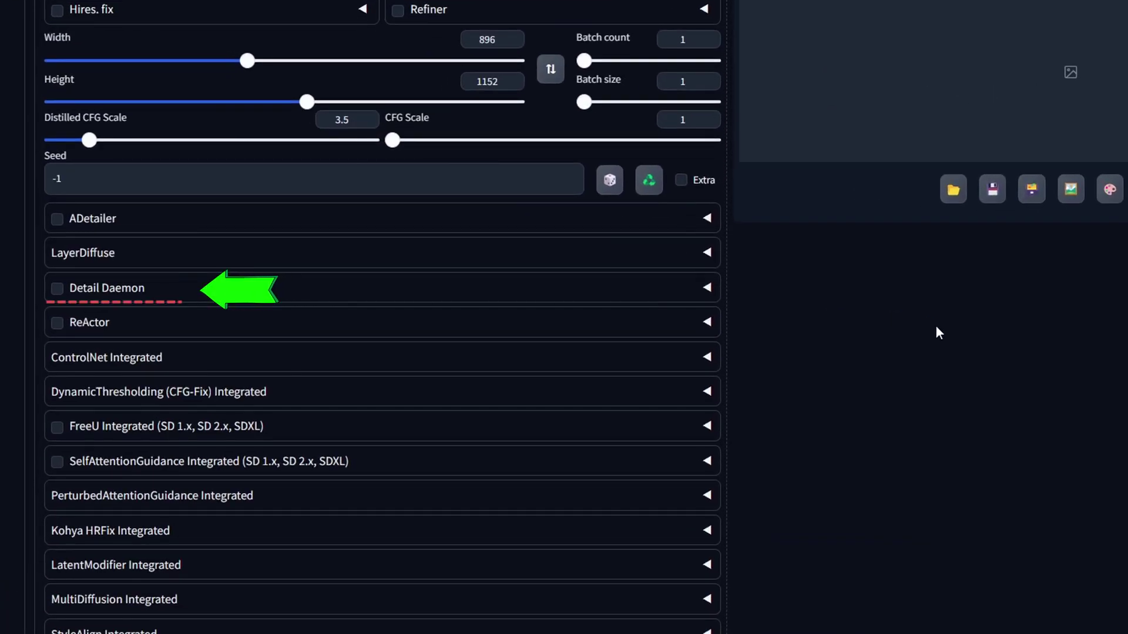
left_click(607, 297)
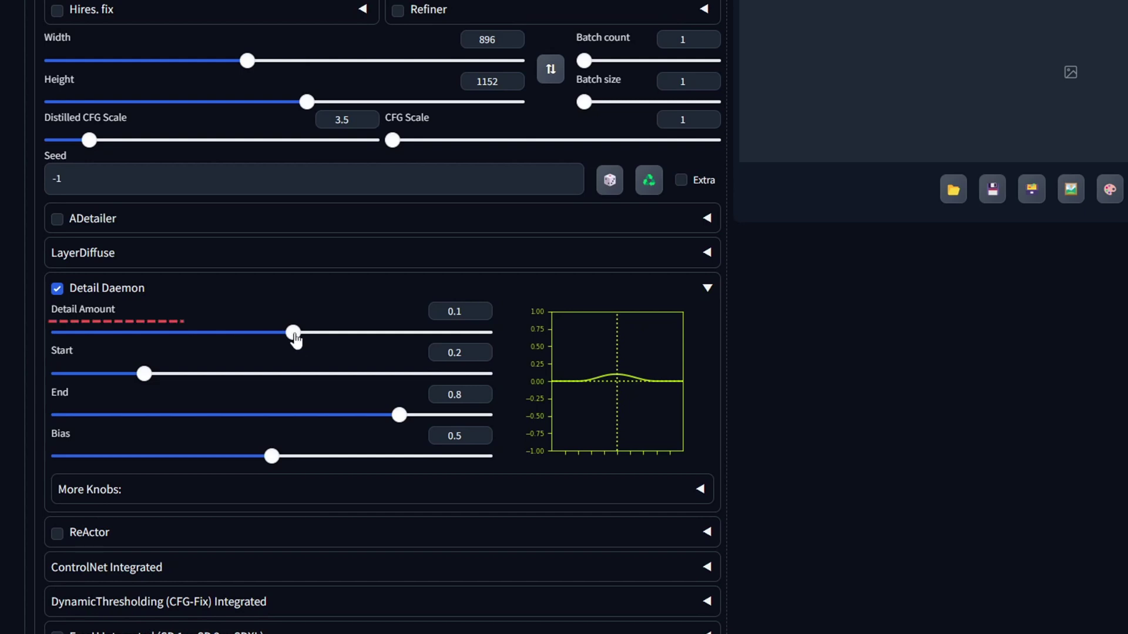
left_click_drag(294, 332, 423, 336)
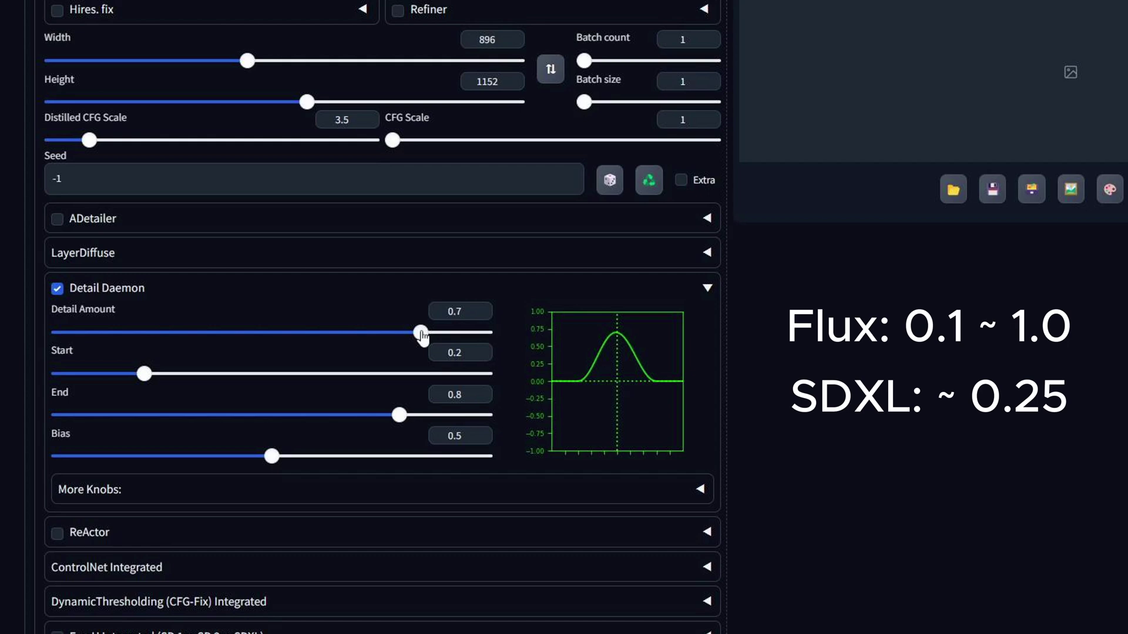
left_click_drag(144, 374, 74, 385)
left_click_drag(399, 415, 463, 418)
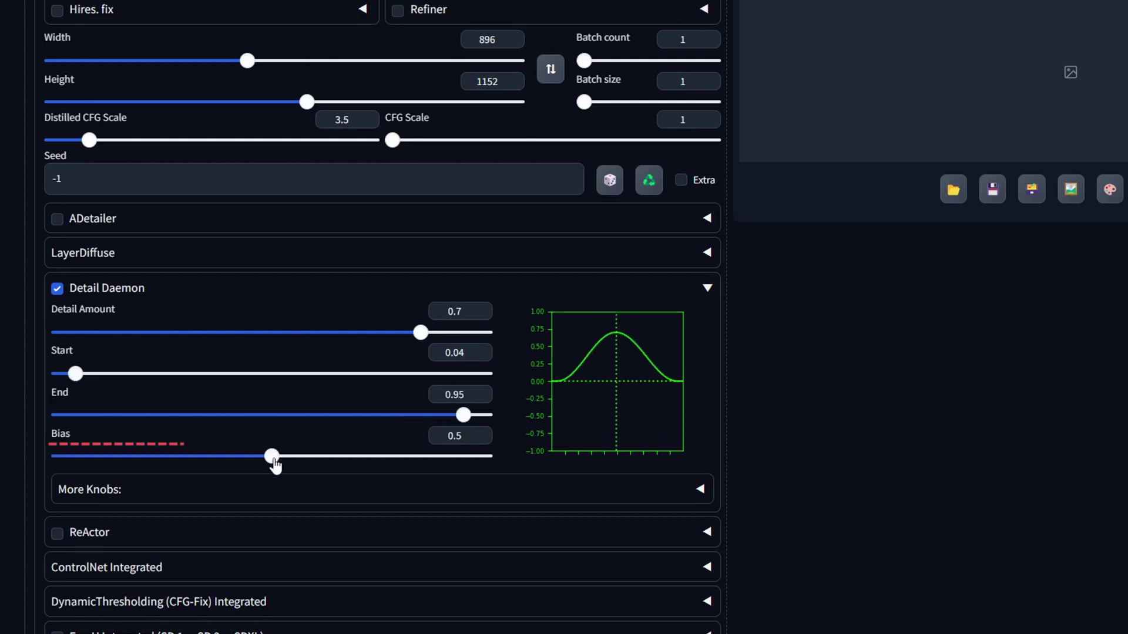
mouse_move(274, 464)
left_mouse_down()
mouse_move(341, 469)
mouse_move(200, 466)
mouse_move(274, 461)
left_mouse_up()
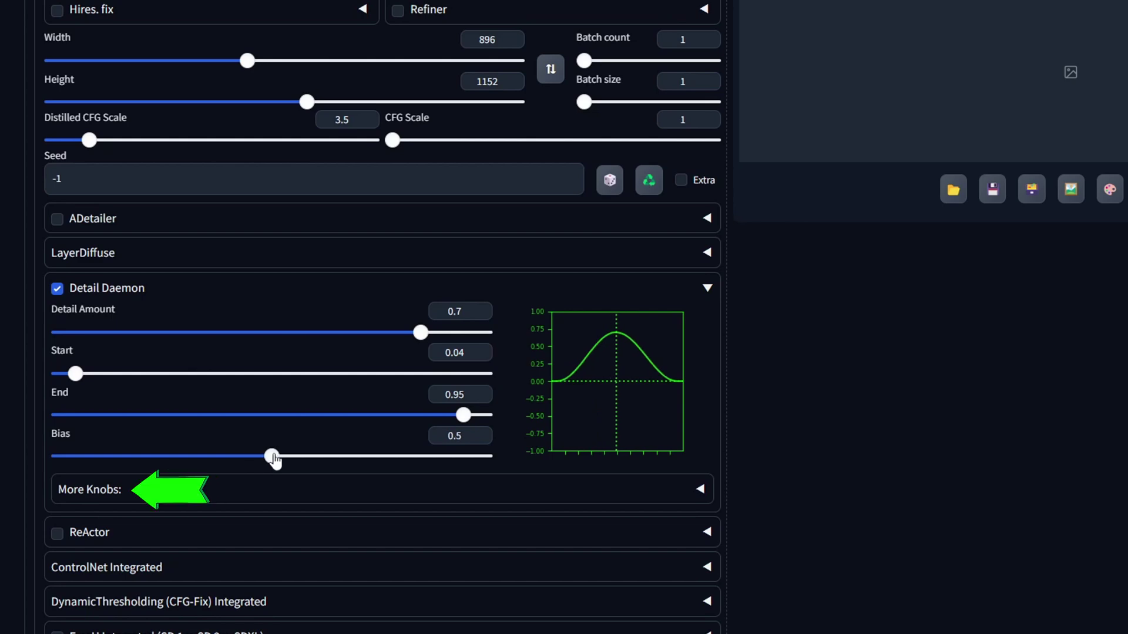
- Set Detail Daemon's additional knobs to Start Offset 0.49, End Offset 0.22, Exponent 0.85 and Fade 0.35
left_click(295, 496)
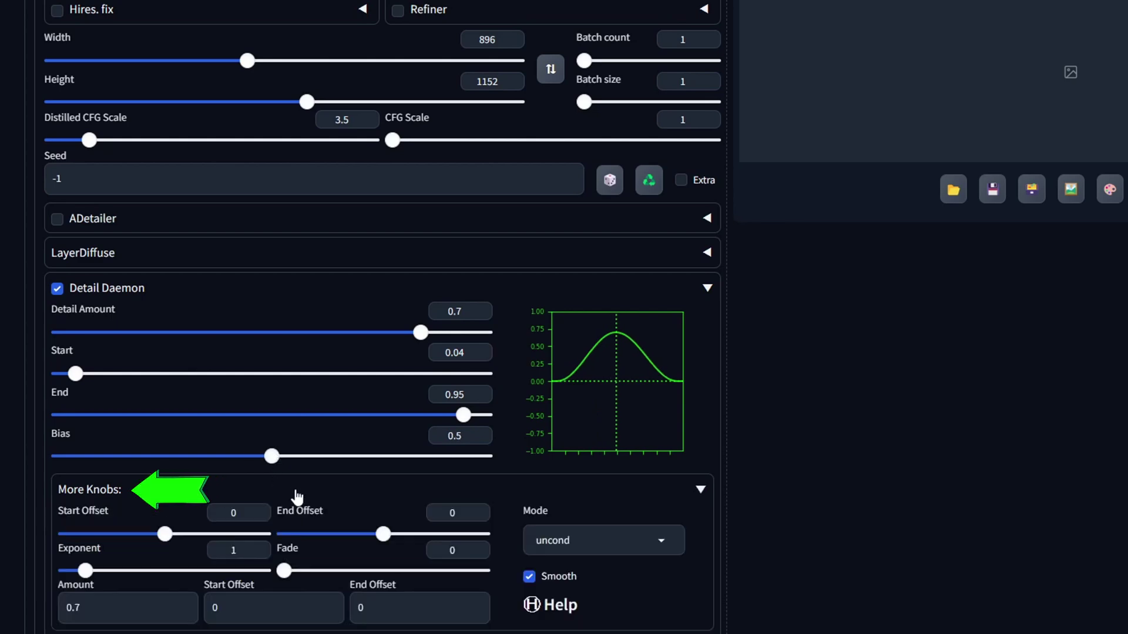
scroll(403, 455, "down", 4)
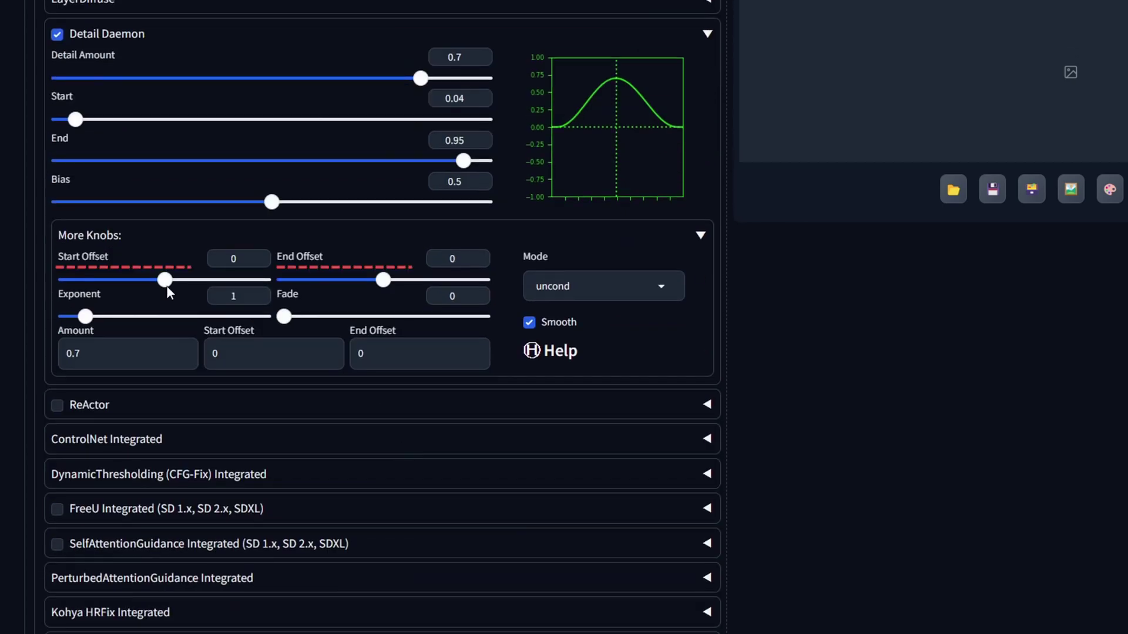
left_click_drag(165, 282, 214, 282)
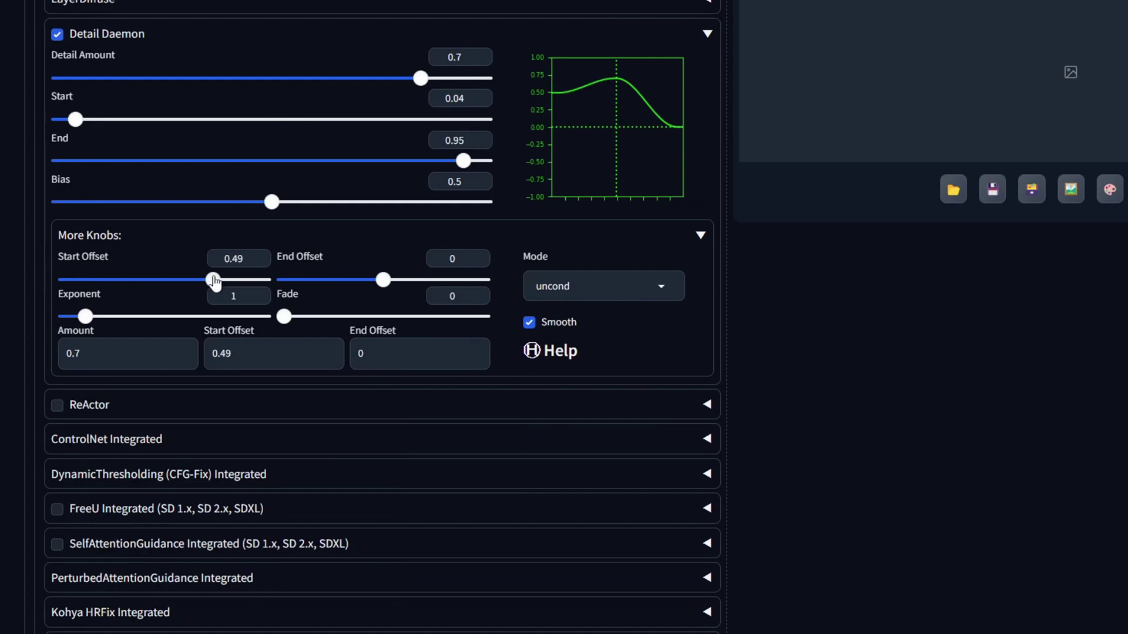
left_click_drag(383, 280, 405, 281)
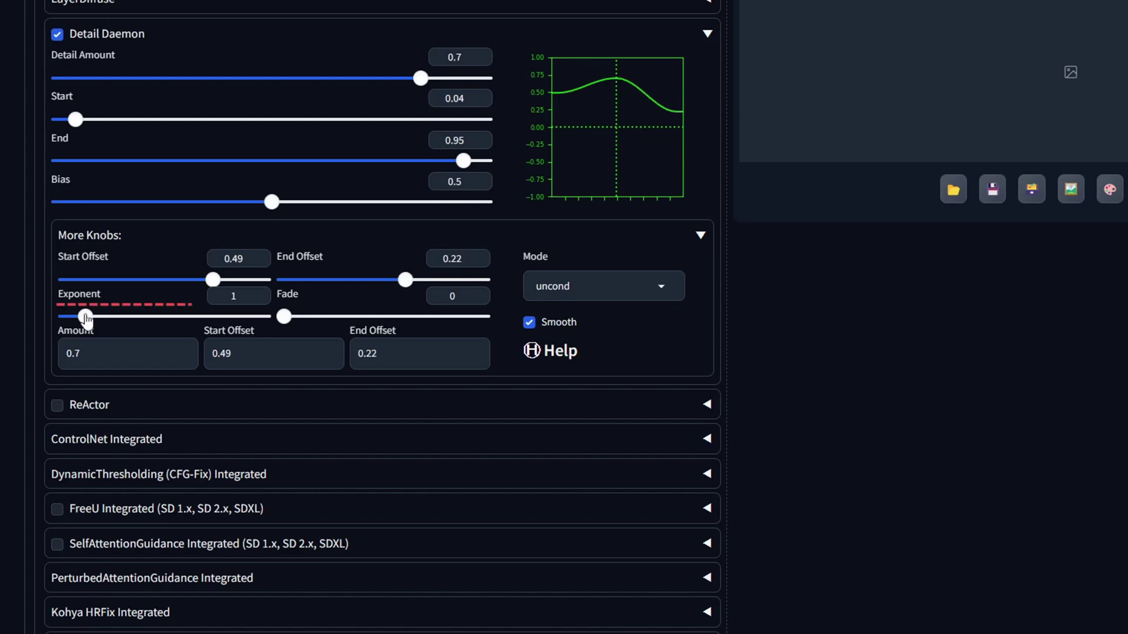
mouse_move(85, 319)
left_mouse_down()
mouse_move(72, 319)
mouse_move(123, 320)
mouse_move(84, 319)
left_mouse_up()
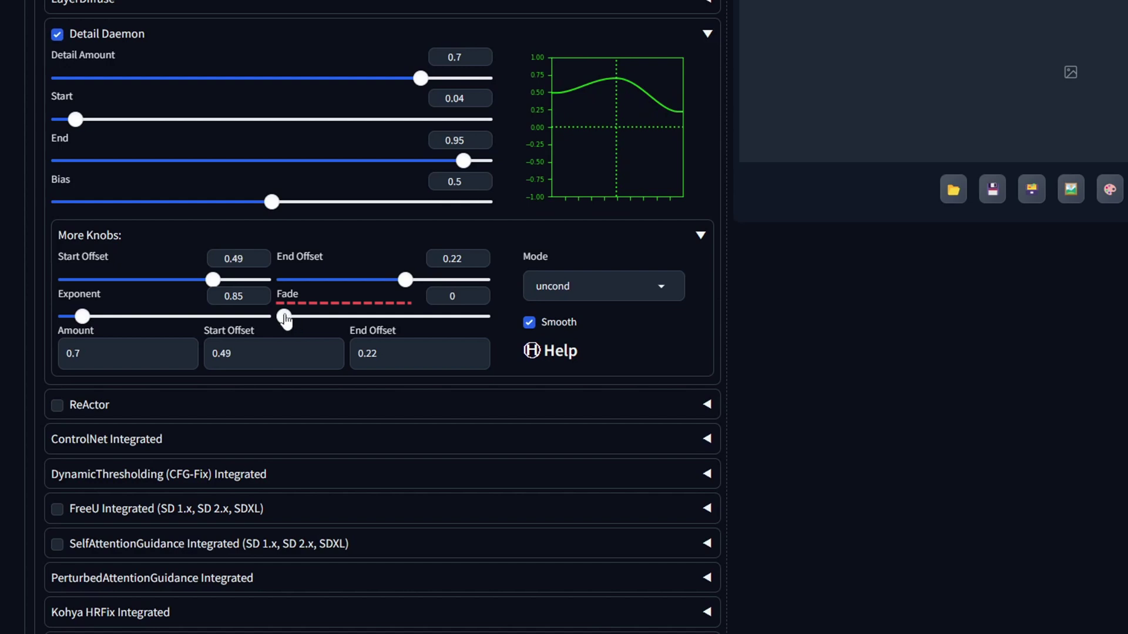
left_click_drag(284, 318, 353, 318)
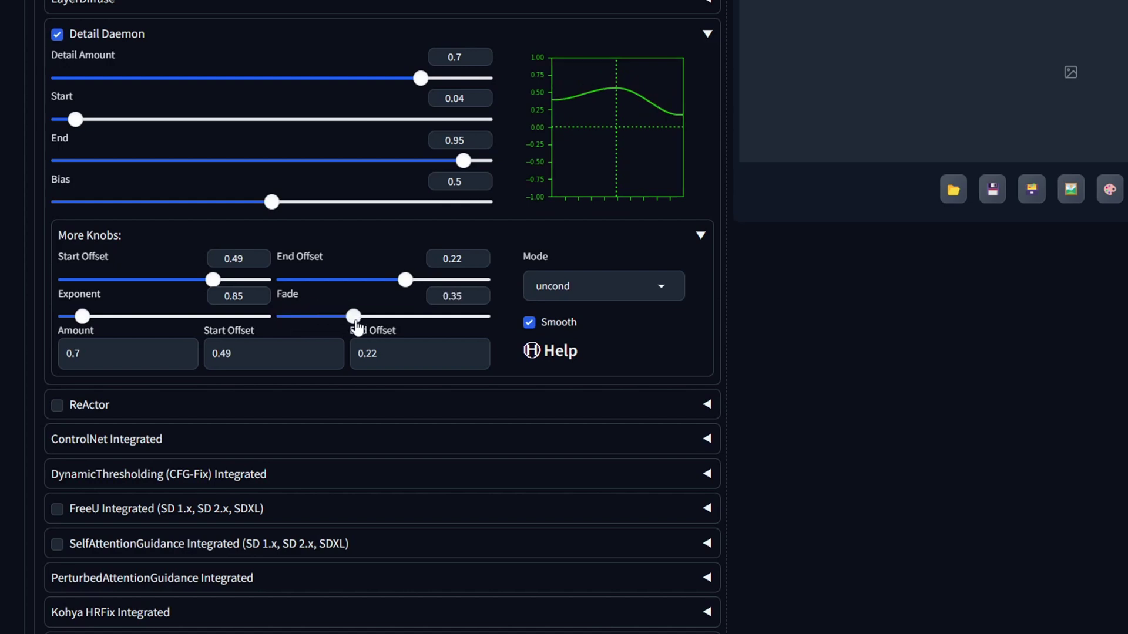
- Switch Detail Daemon's Smooth option off and on again to compare the curve shapes
left_click(530, 321)
left_click(531, 322)
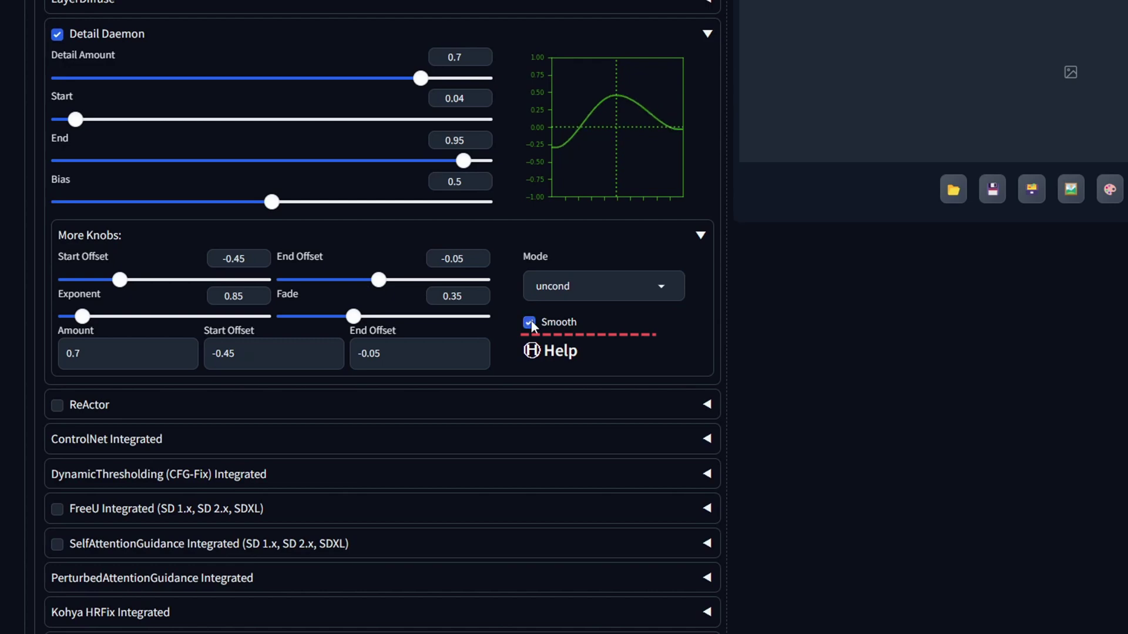
left_click(531, 321)
left_click(531, 321)
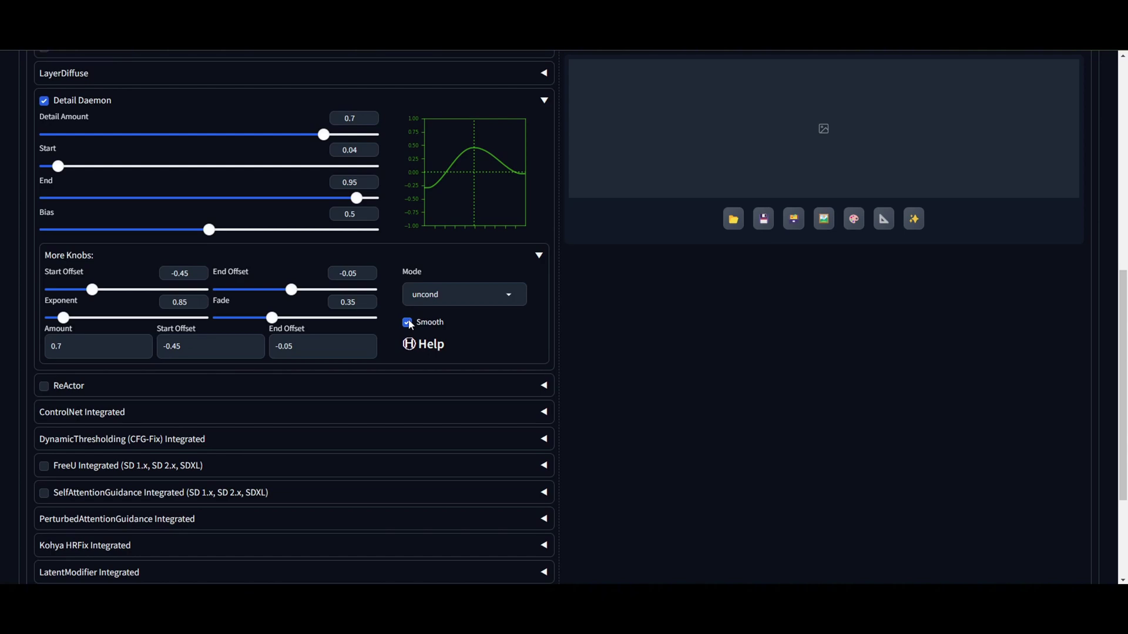
- Disable Detail Daemon and collapse its settings
scroll(410, 324, "up", 5)
left_click(331, 394)
scroll(609, 259, "up", 4)
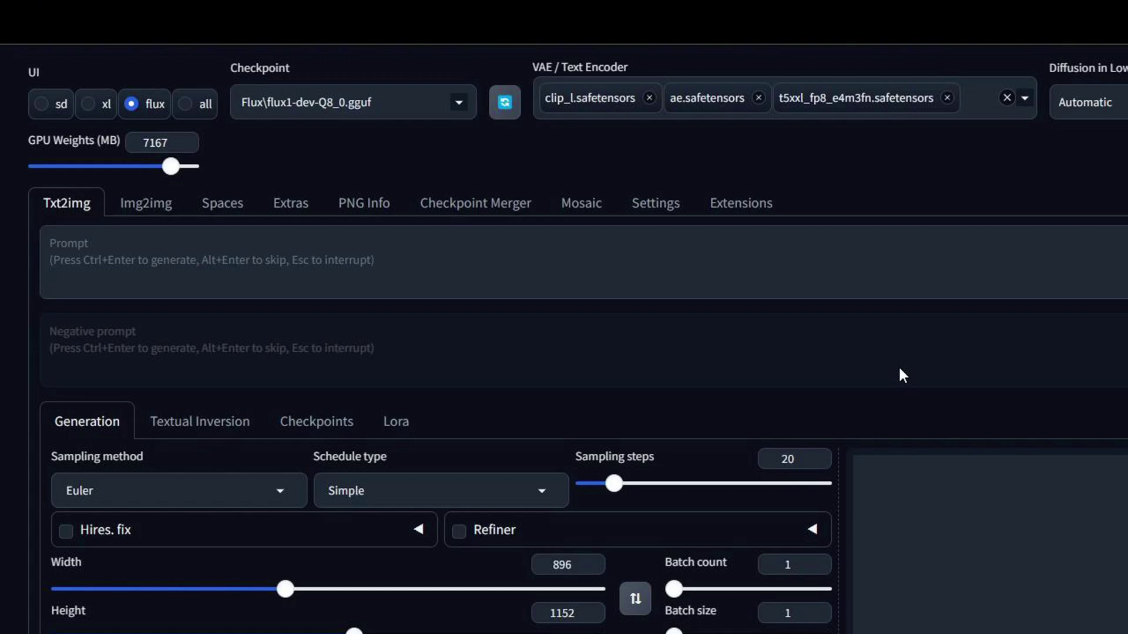
- Enter the prompt "a pretty young woman with white dress walking on the city street"
left_click(248, 257)
type("a pretty young woman ")
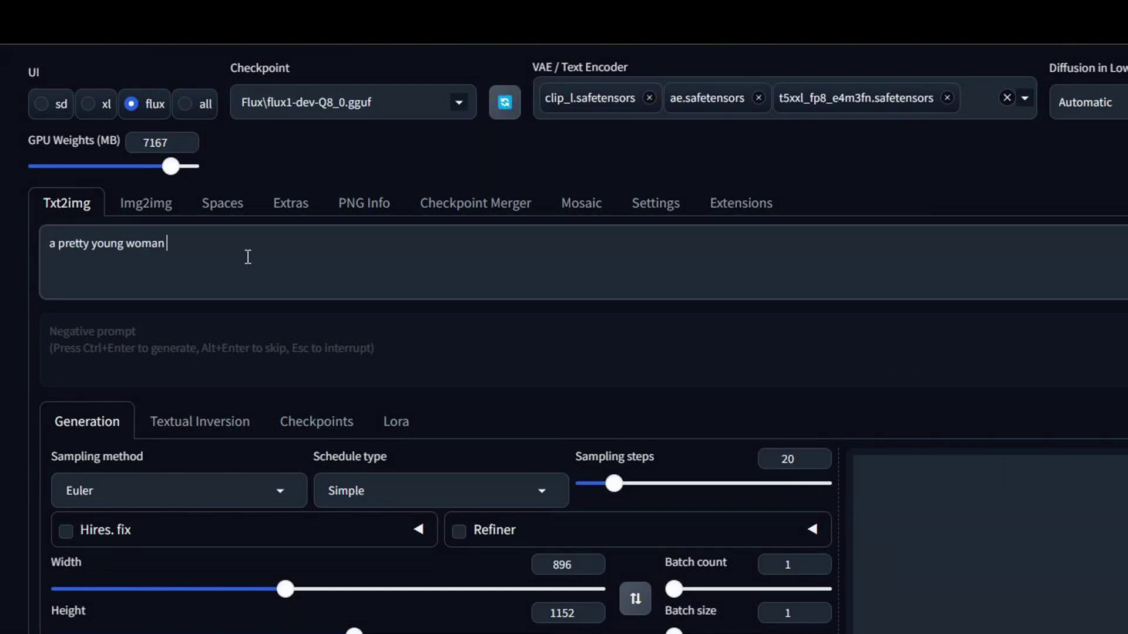
type("with white dress")
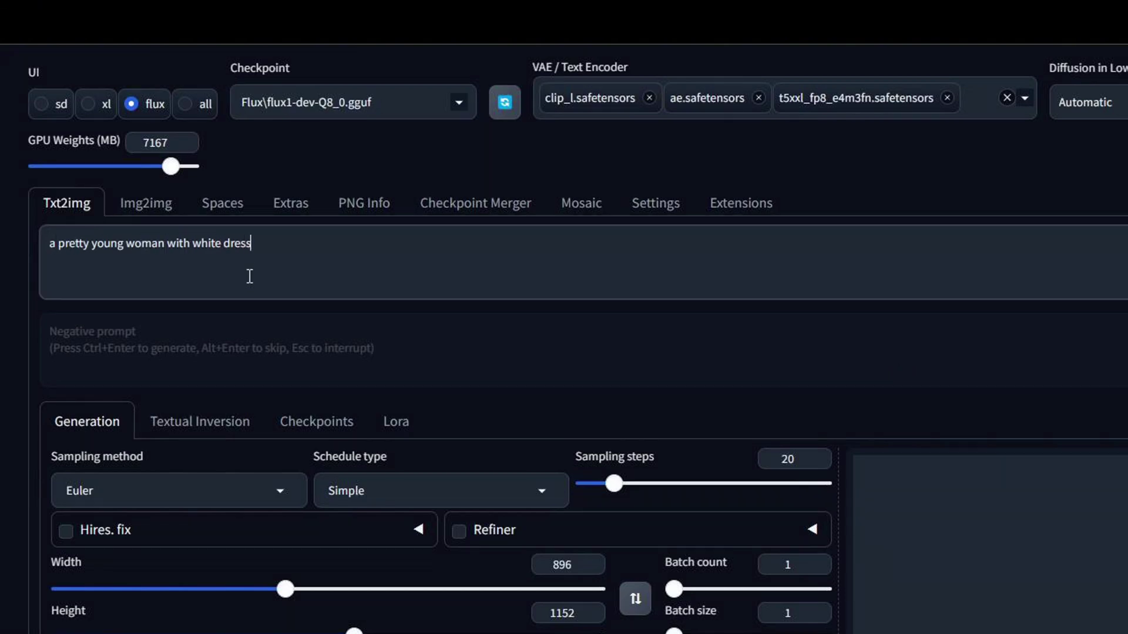
type(" walking on the city s")
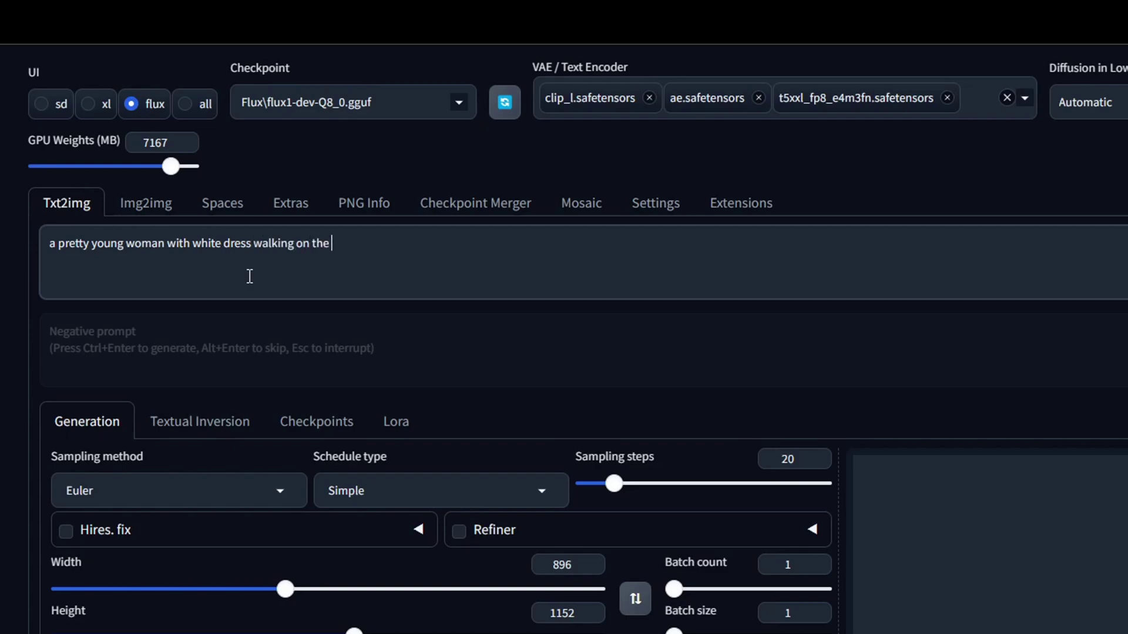
type("treet")
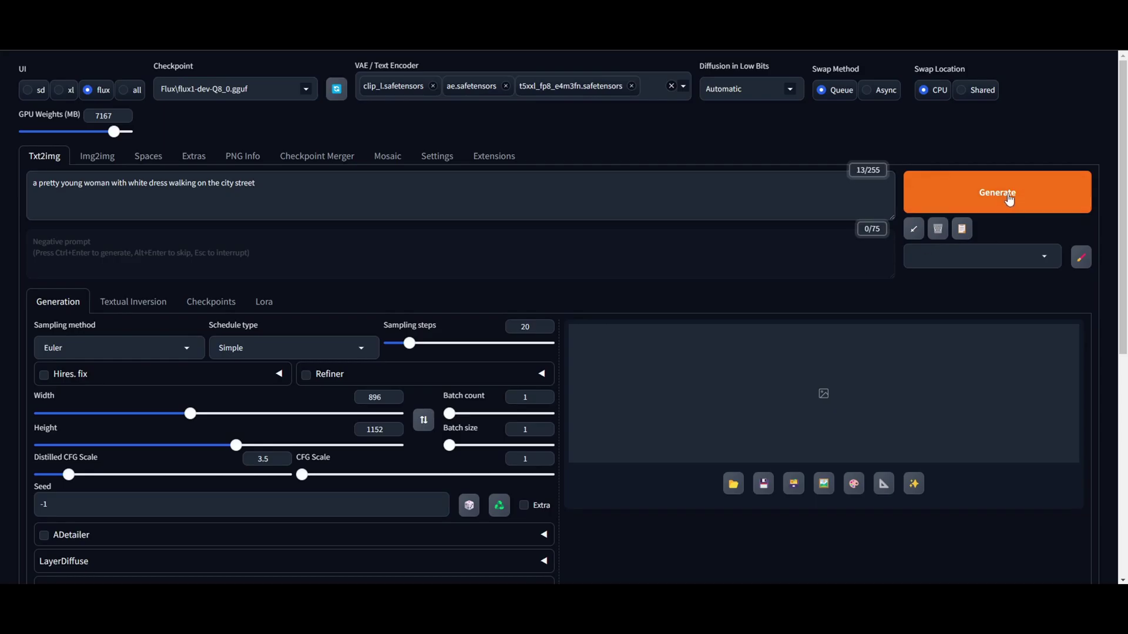
- Generate a baseline image from the prompt and inspect the result enlarged
left_click(1009, 194)
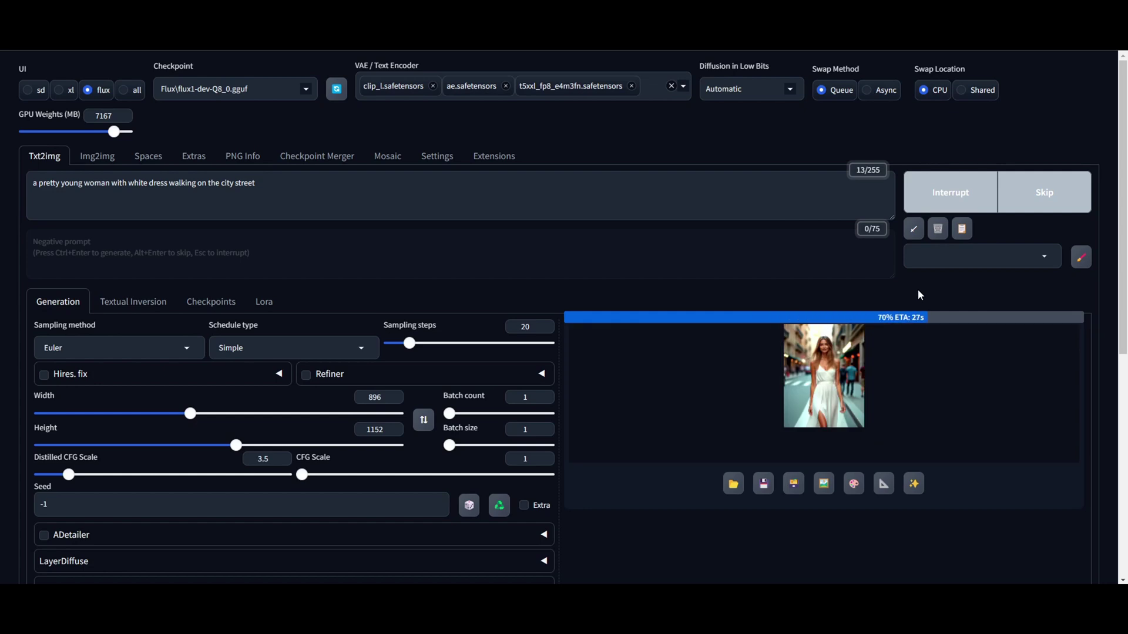
left_click(857, 421)
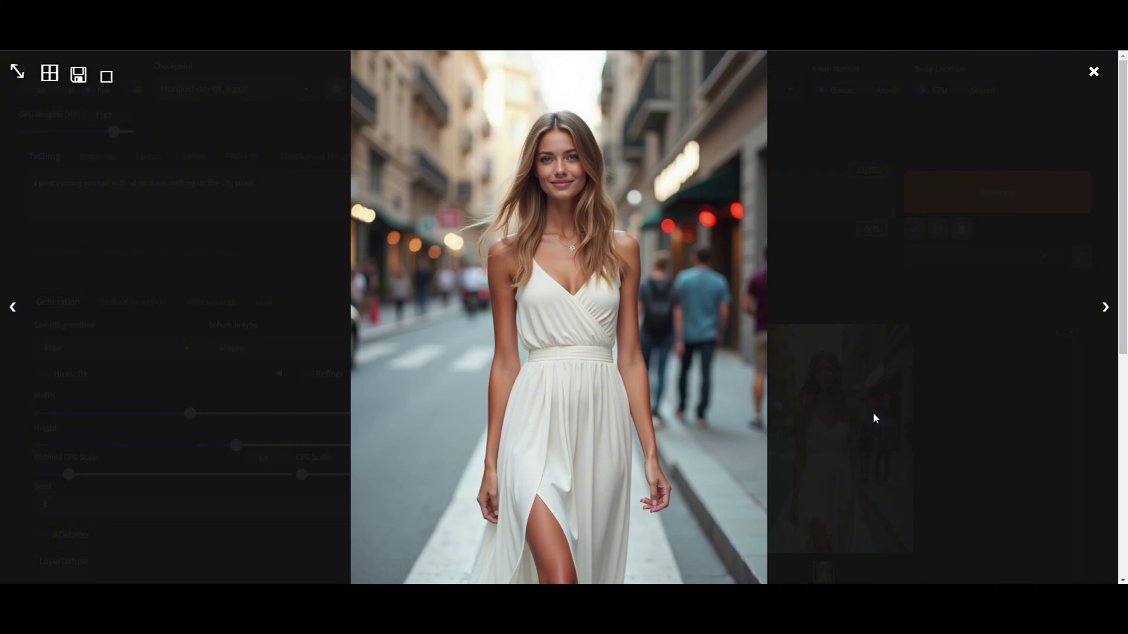
left_click(873, 414)
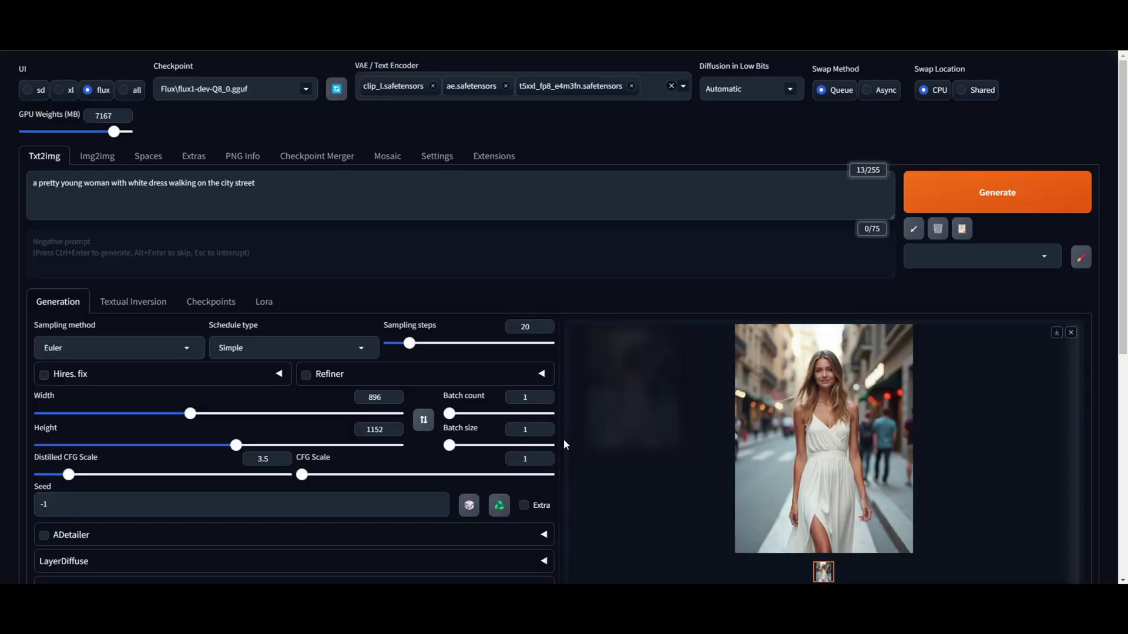
- Enable Detail Daemon with Detail Amount 0.8, Start 0.1 and End 0.9
scroll(564, 441, "down", 3)
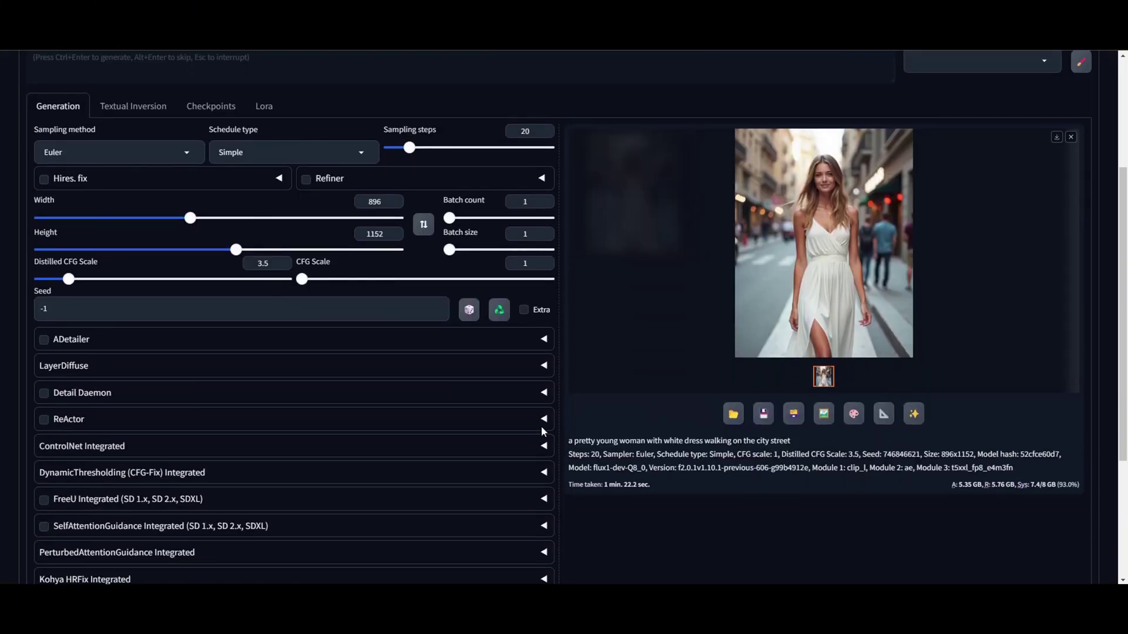
left_click(496, 393)
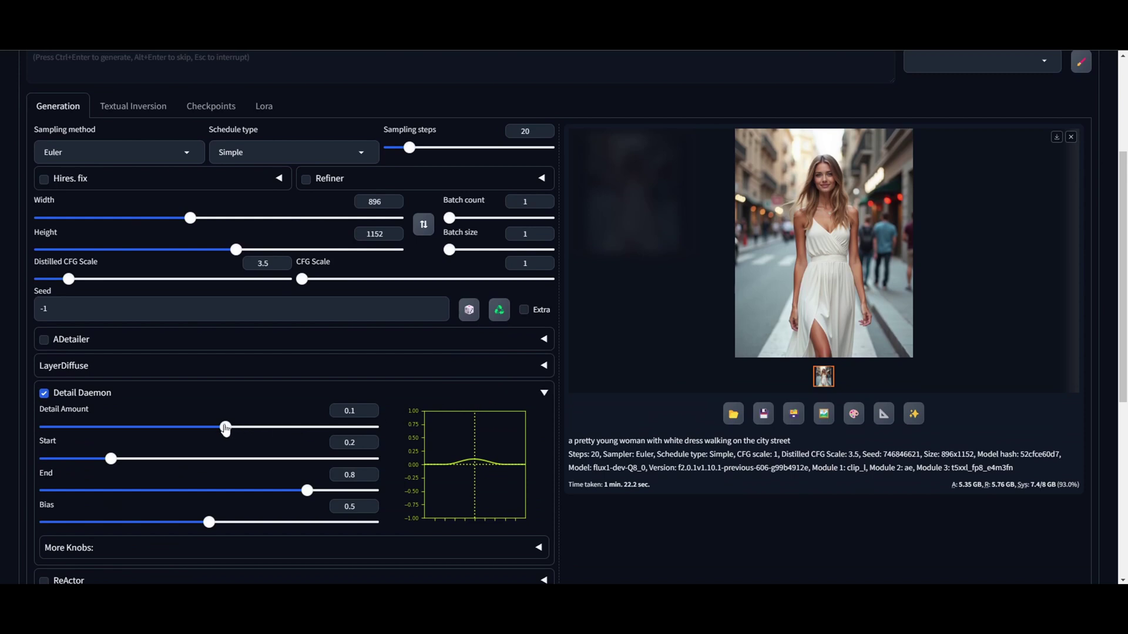
left_click_drag(225, 427, 339, 432)
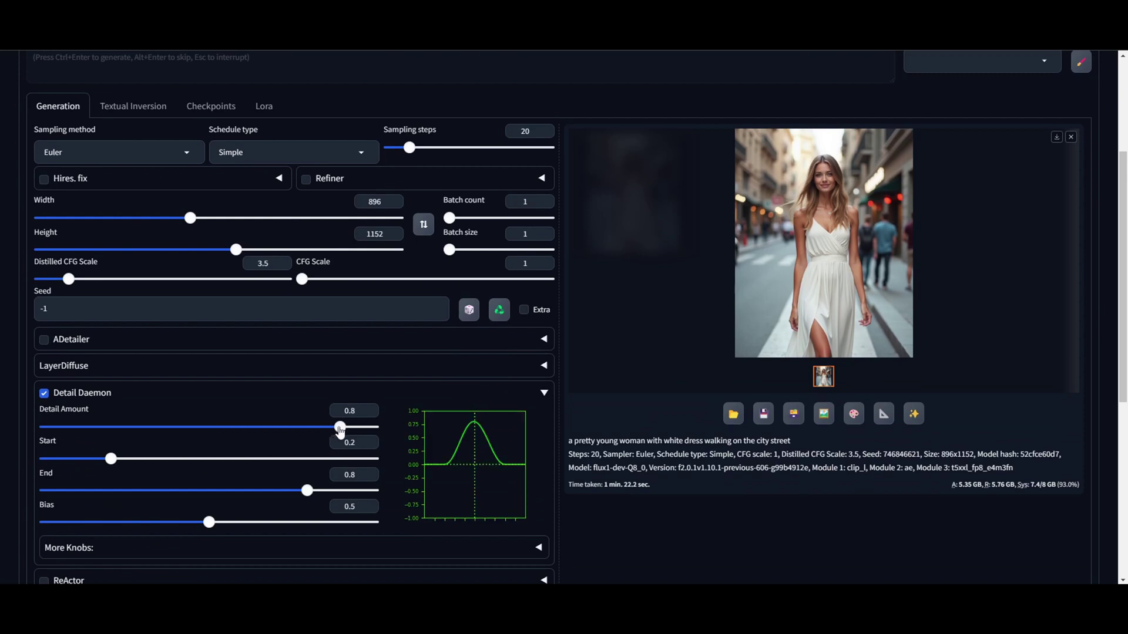
left_click_drag(112, 462, 80, 462)
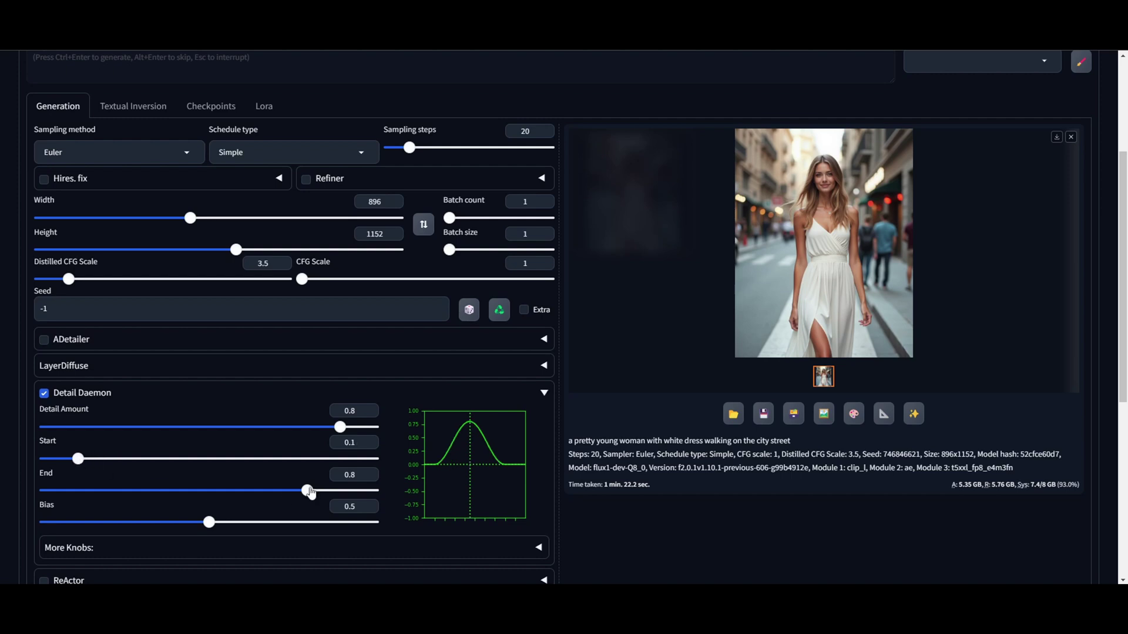
left_click_drag(307, 490, 341, 491)
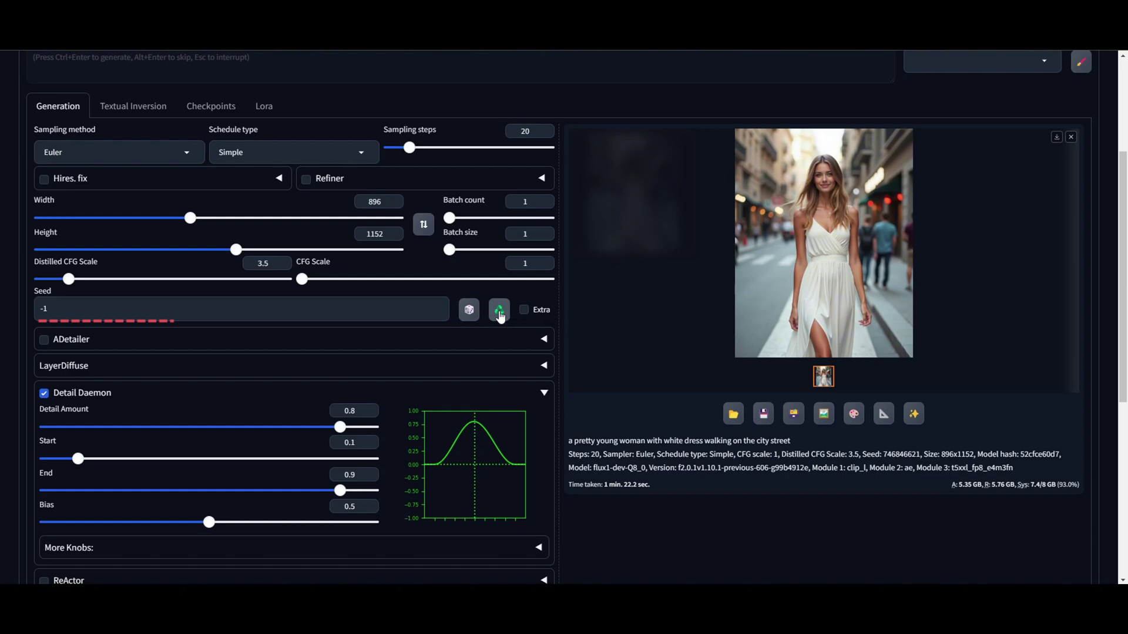
- Reuse the last image's seed 746846621 and generate the image again with Detail Daemon on
scroll(623, 366, "up", 4)
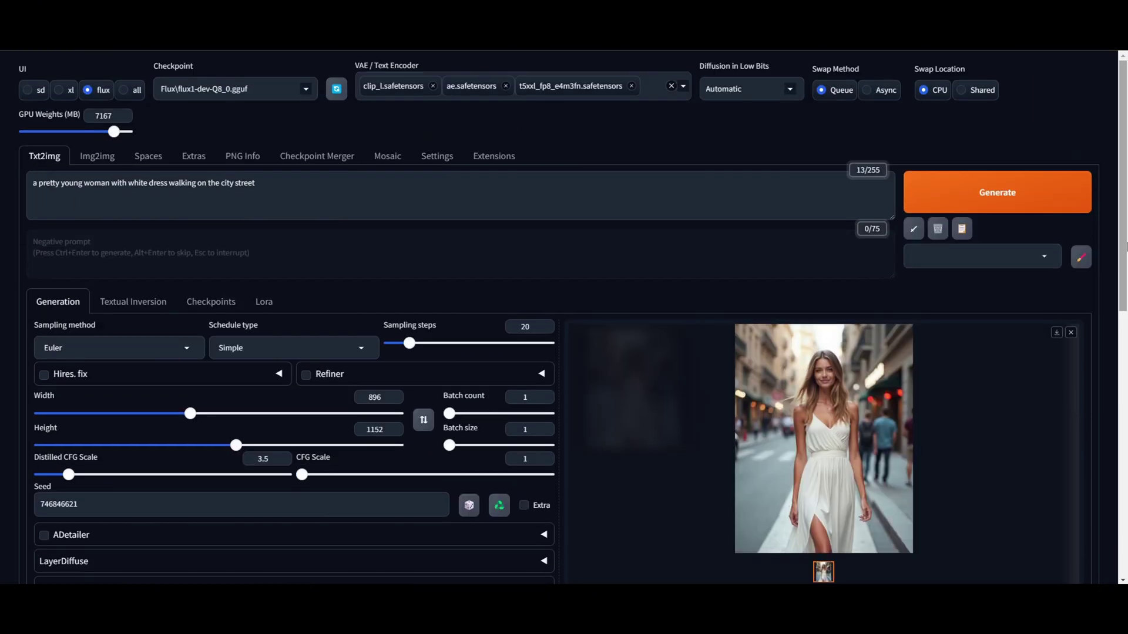
left_click(1043, 196)
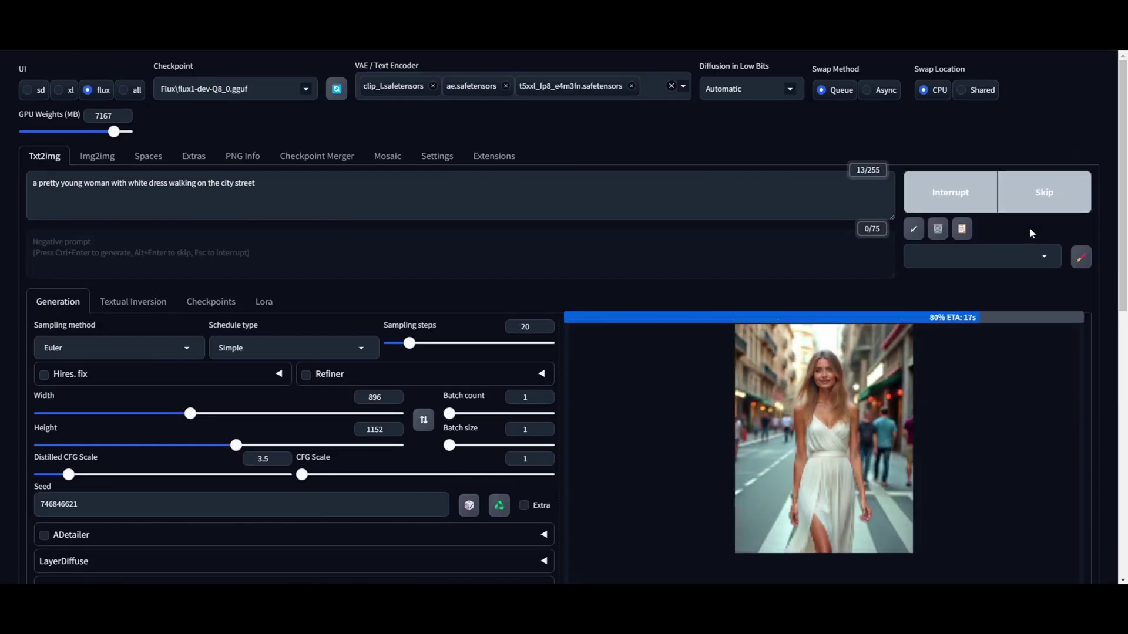